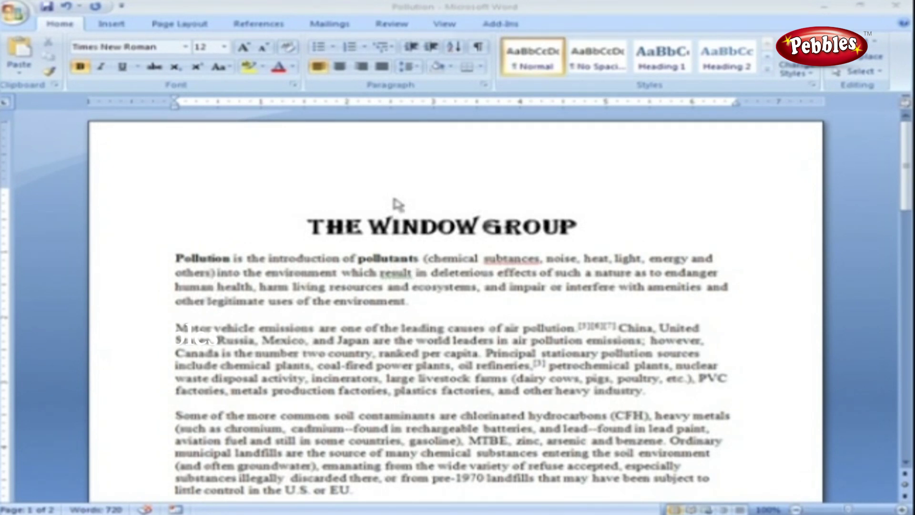
- Open a new window for the Pollution document and arrange all open document windows on the screen
click(444, 24)
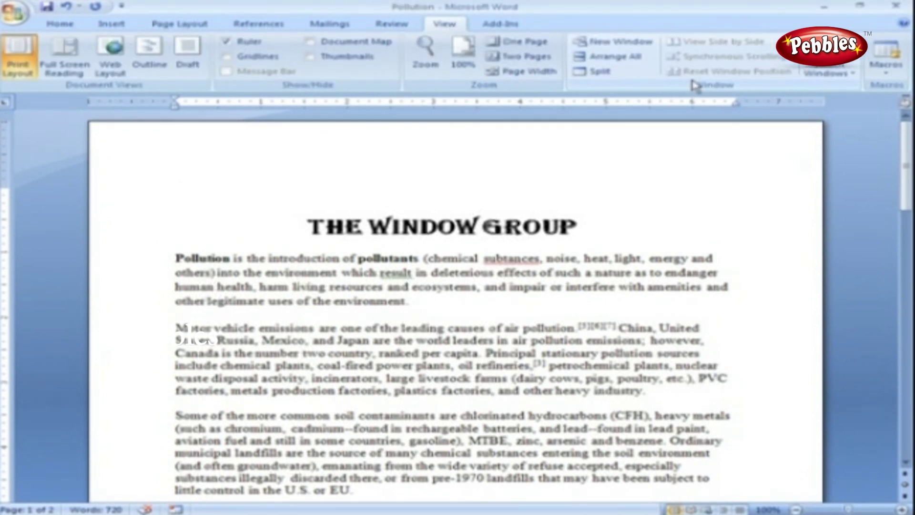
click(617, 42)
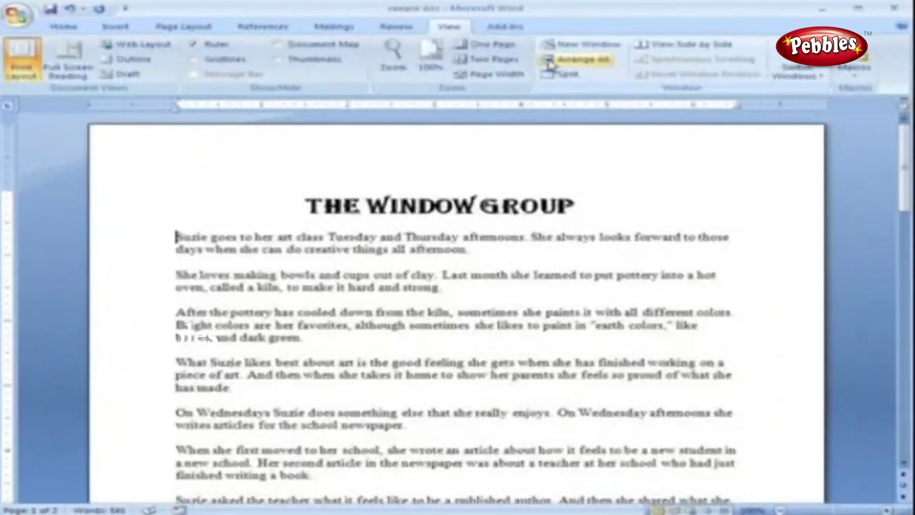
click(789, 91)
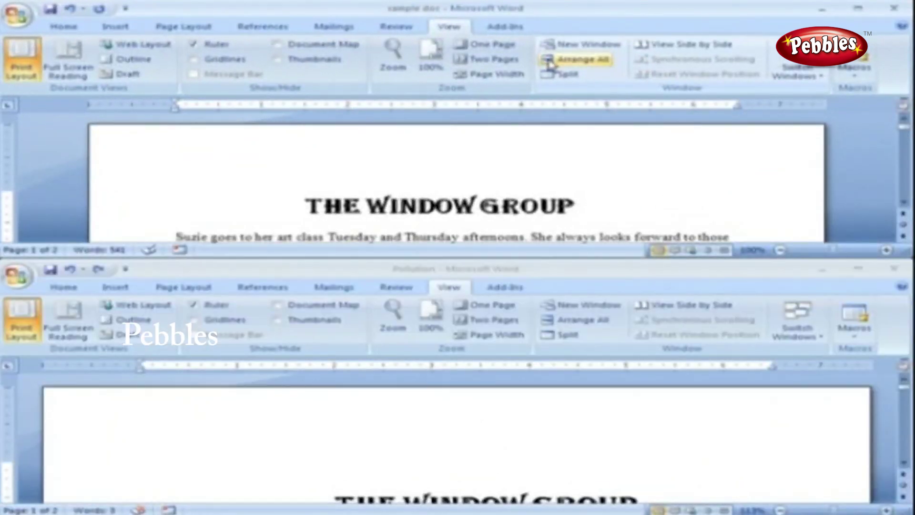
scroll(565, 398, down, 2)
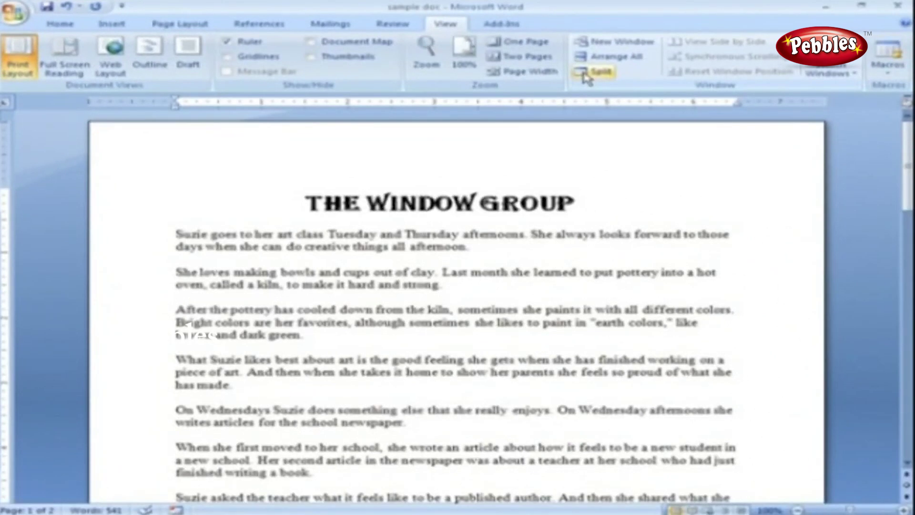
- Split the sample doc window below the third paragraph to view two sections at once, and remove the split
click(587, 76)
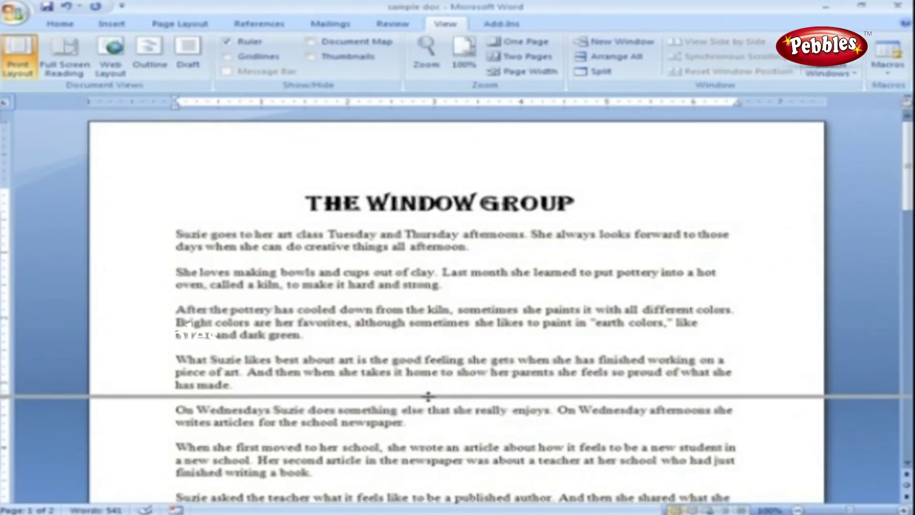
click(424, 353)
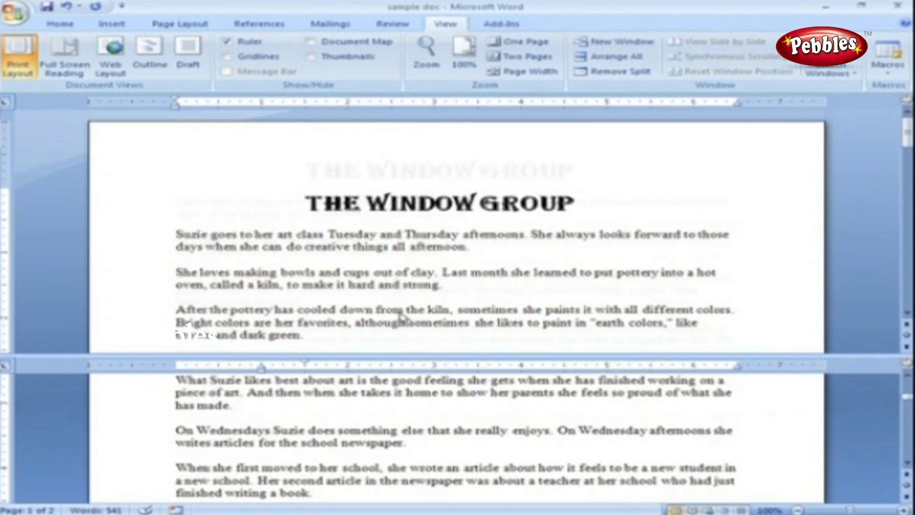
scroll(400, 315, down, 7)
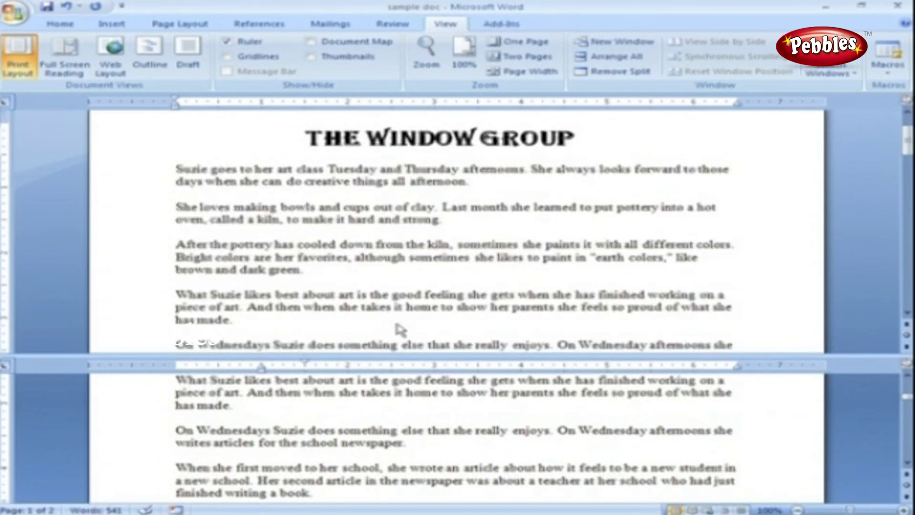
scroll(384, 419, down, 3)
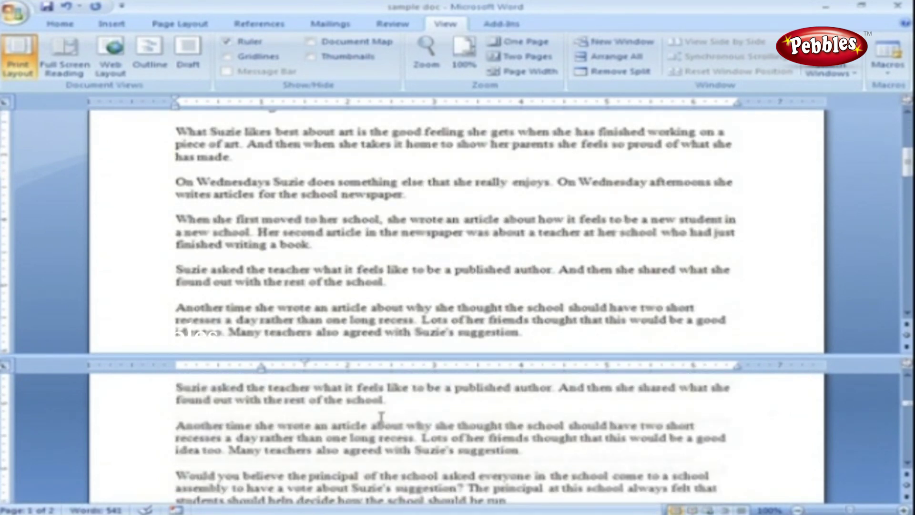
scroll(383, 418, up, 3)
scroll(392, 336, up, 3)
scroll(391, 336, up, 2)
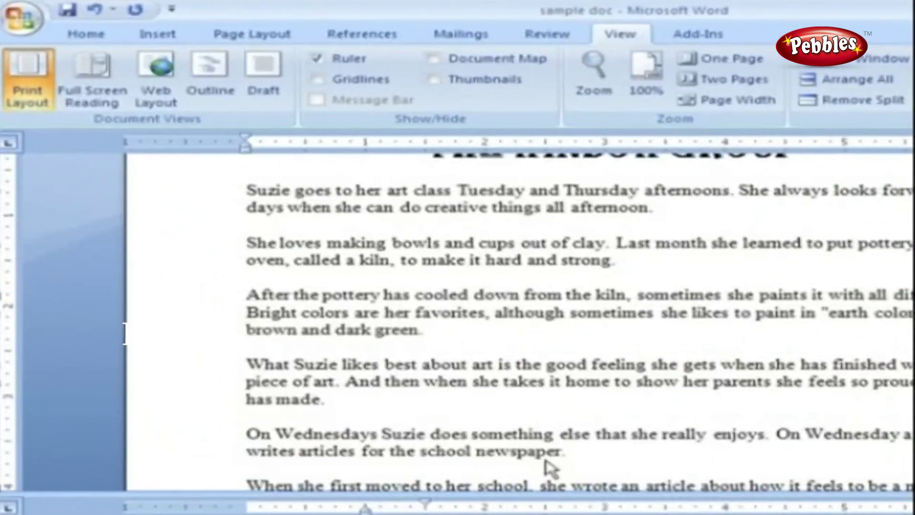
click(832, 101)
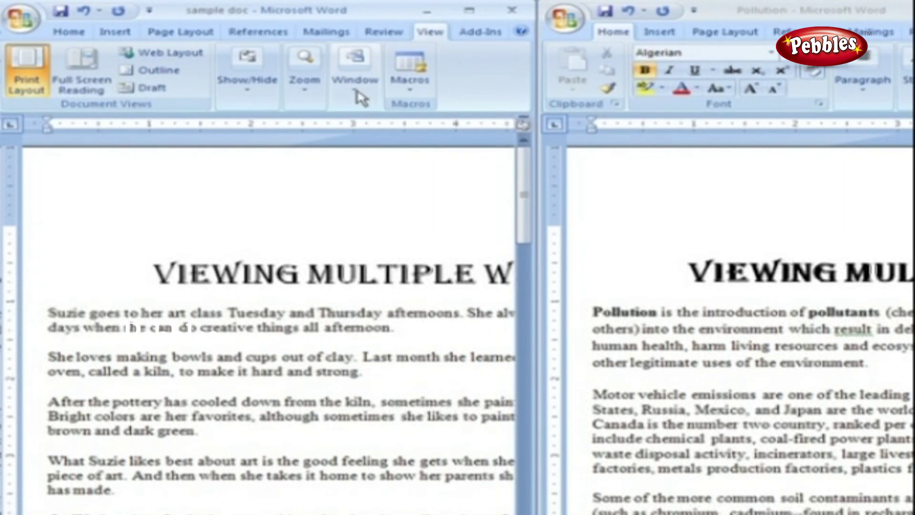
- Check the Synchronous Scrolling option and scroll the side-by-side sample doc and Pollution documents down and back up together
click(356, 71)
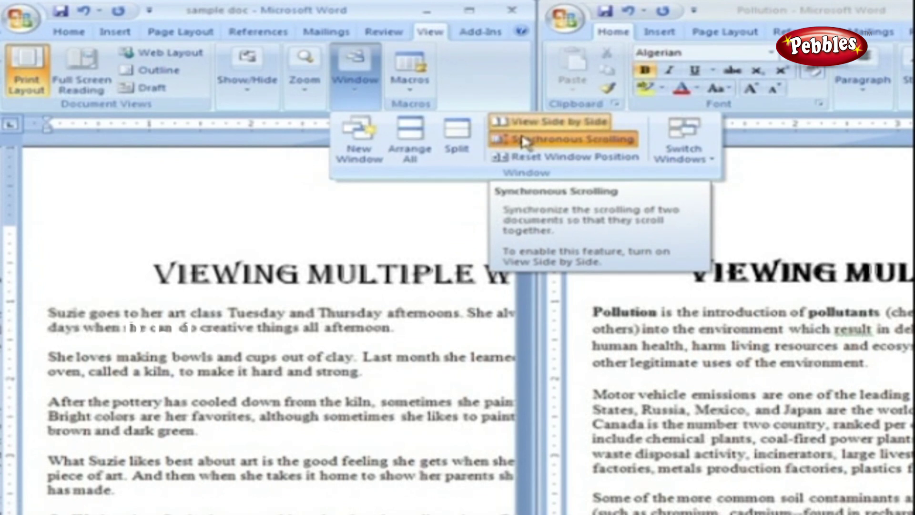
click(450, 242)
scroll(450, 242, down, 8)
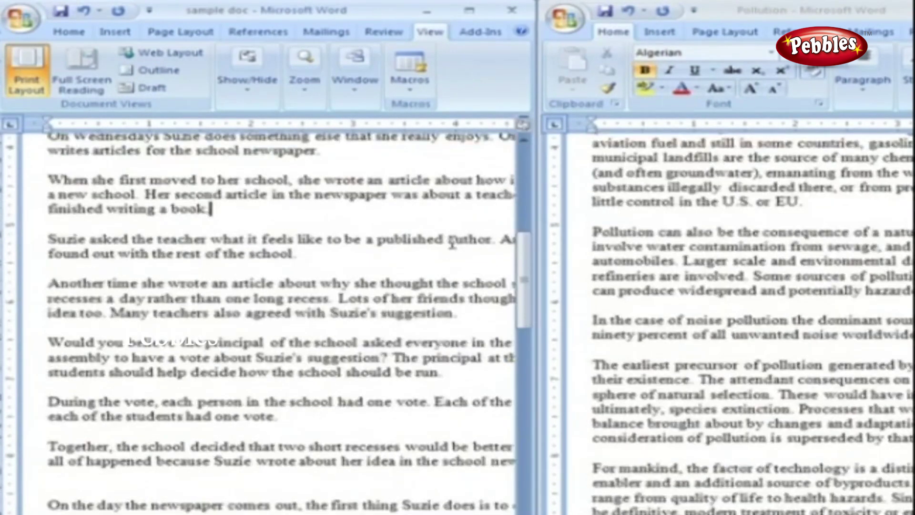
scroll(451, 242, up, 8)
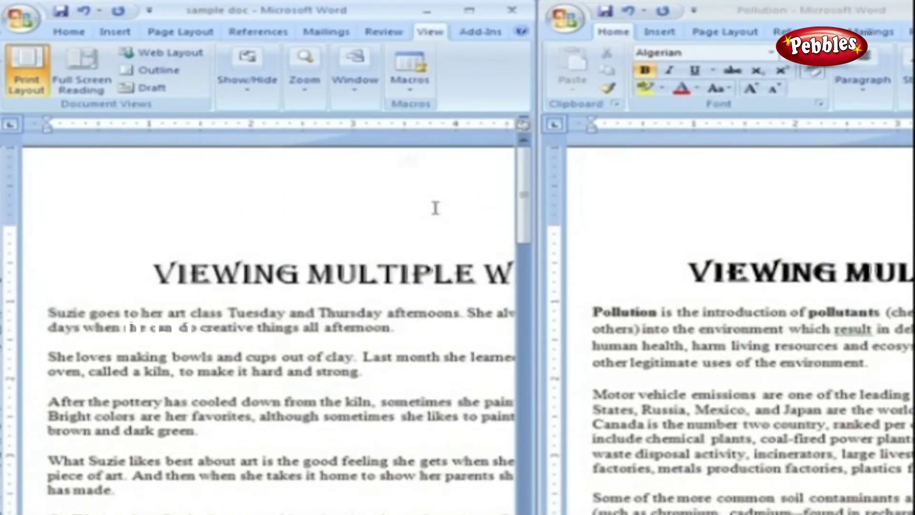
- Turn off Synchronous Scrolling and scroll through the Pollution document independently of sample doc
click(353, 81)
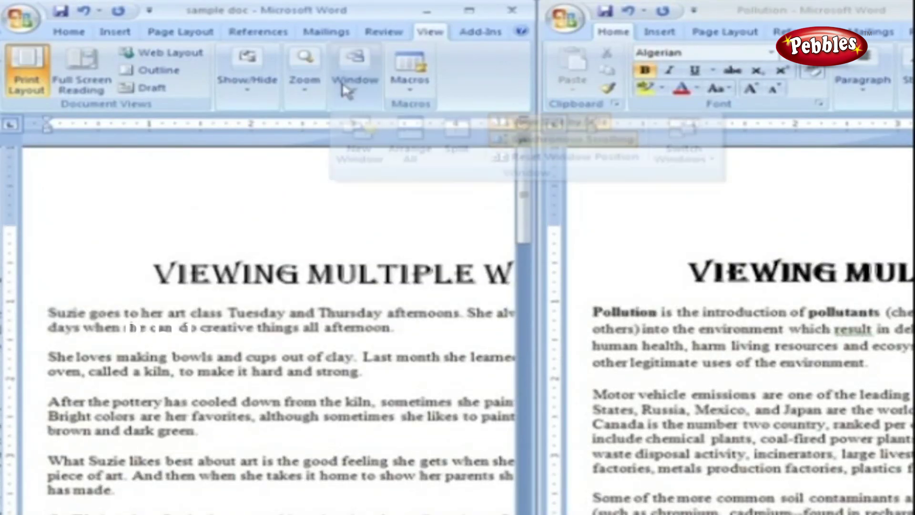
click(523, 143)
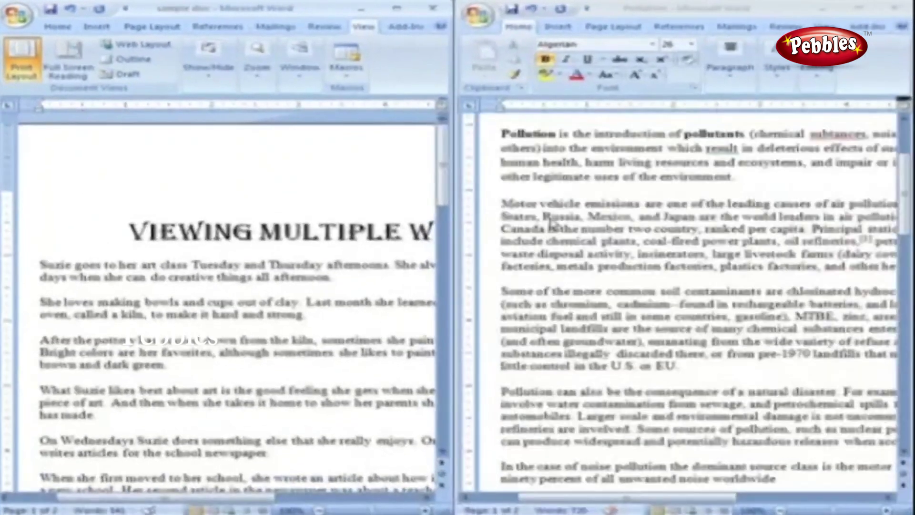
scroll(551, 223, down, 4)
scroll(551, 223, up, 3)
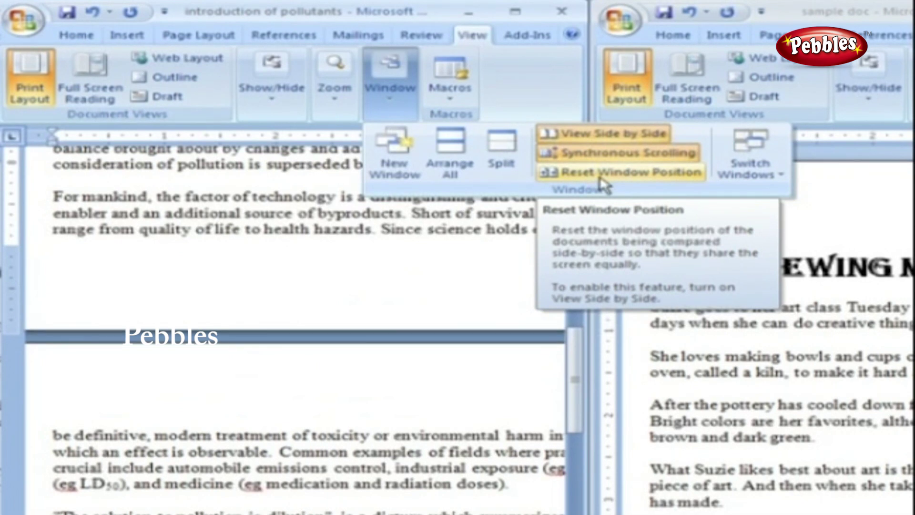
- Reset the window position of the two side-by-side documents and switch to the sample doc window
click(599, 177)
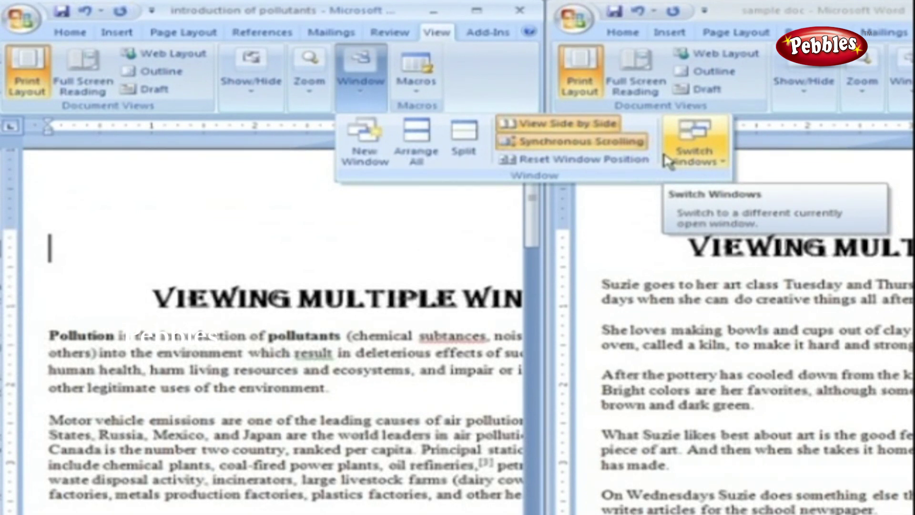
click(669, 161)
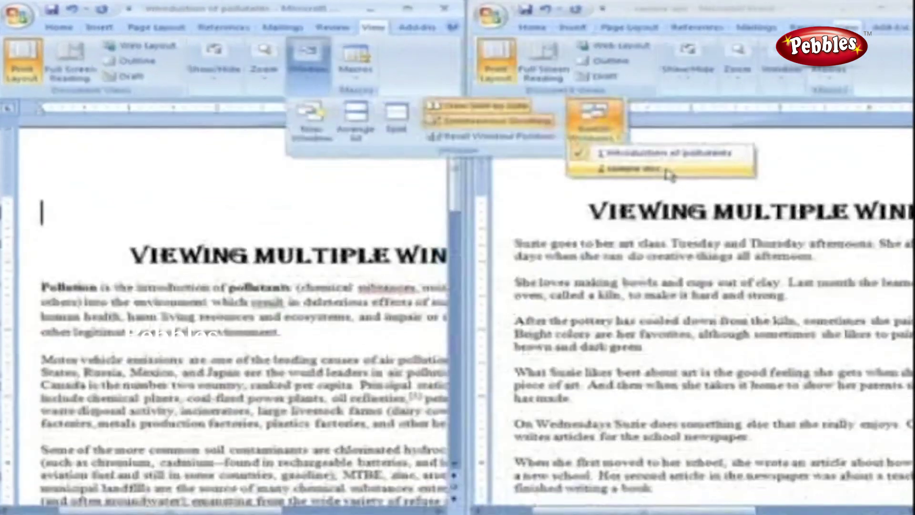
click(775, 196)
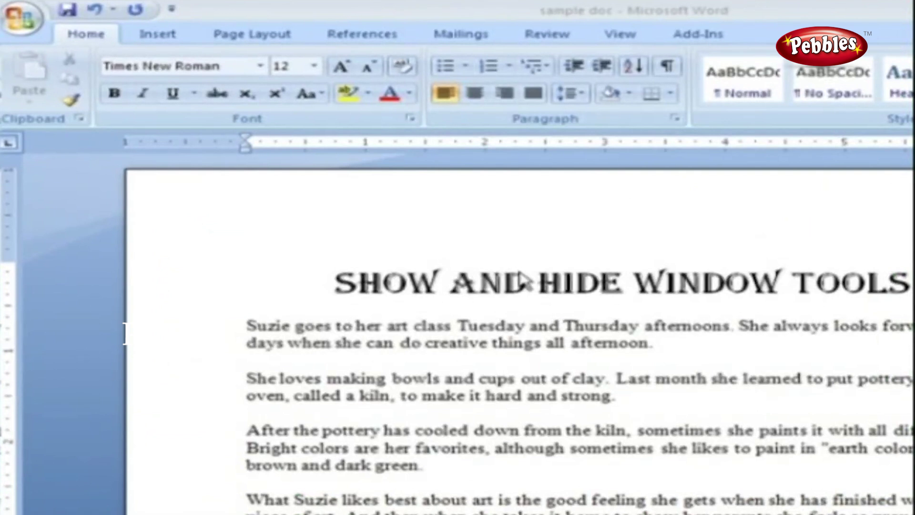
- Hide and restore the ruler in sample doc, and show and remove the page gridlines
click(615, 38)
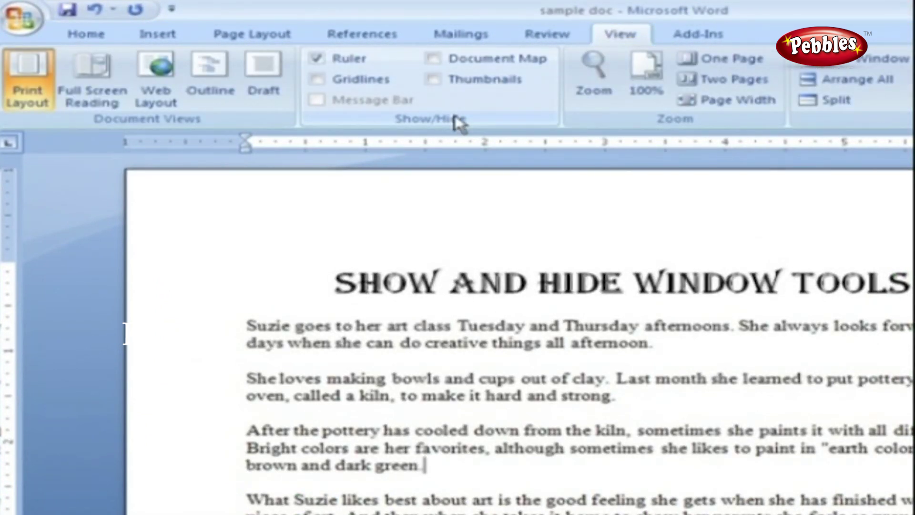
click(316, 58)
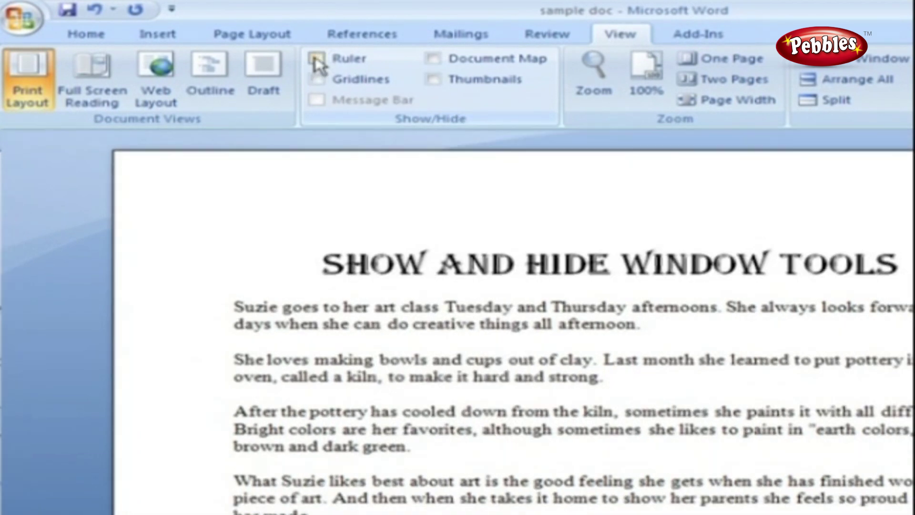
click(316, 58)
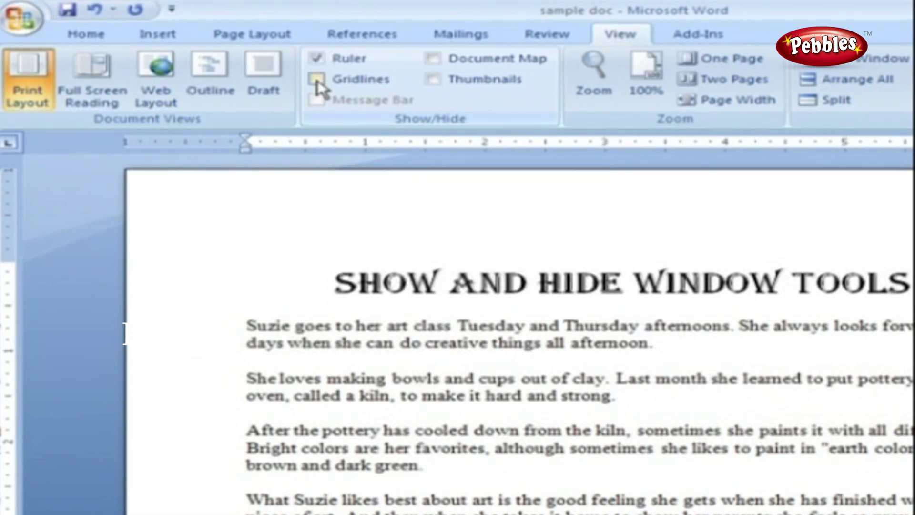
click(317, 81)
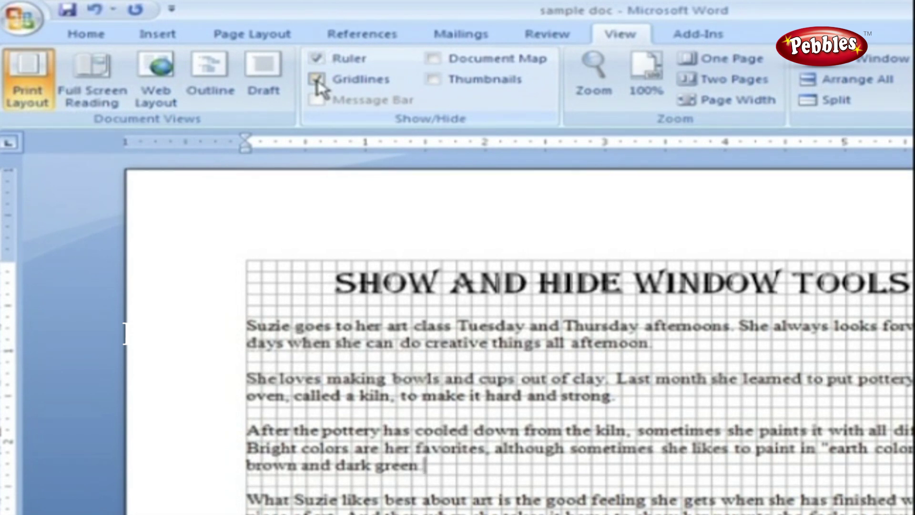
click(318, 80)
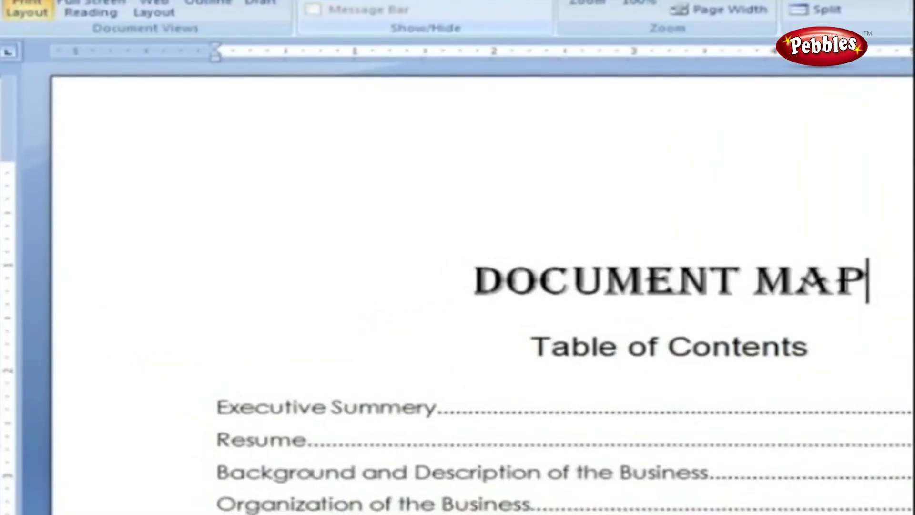
- Show the business plan's Document Map and go to the Background and Description of the Business heading
click(311, 42)
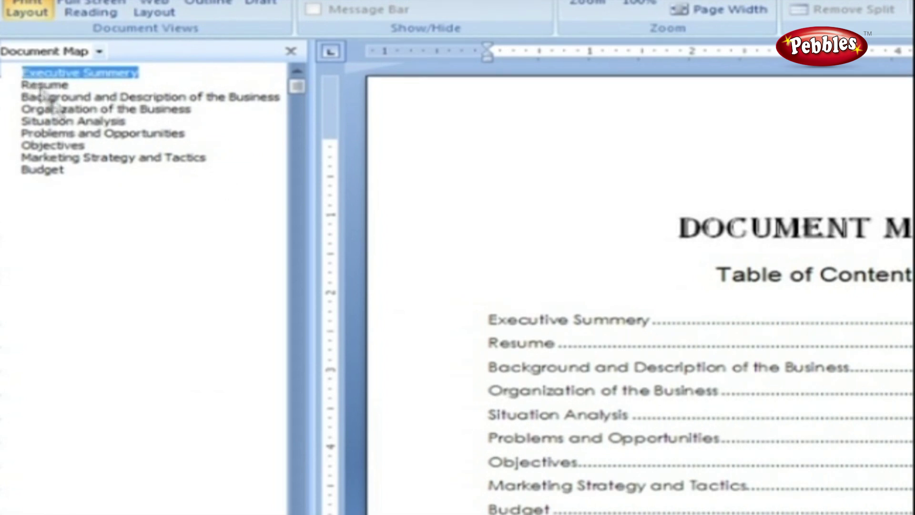
click(54, 98)
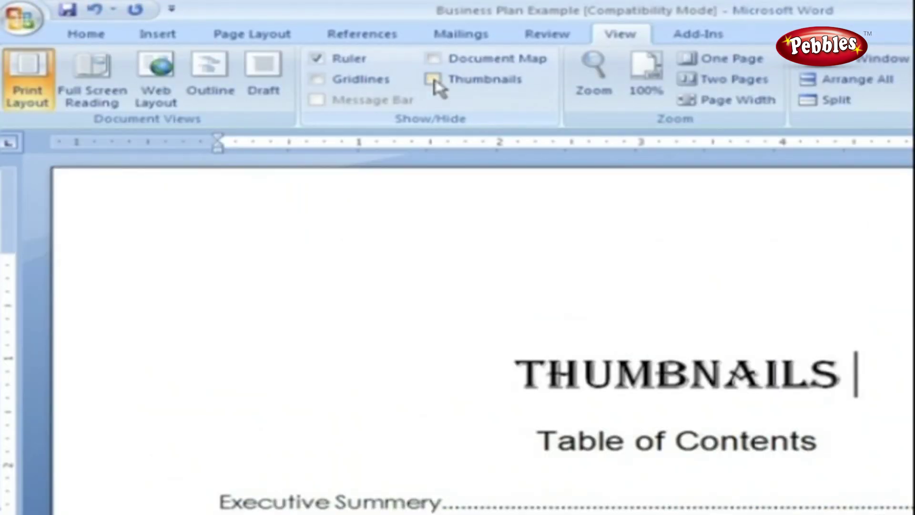
- Show the page thumbnails of the business plan and go to page 2
click(433, 79)
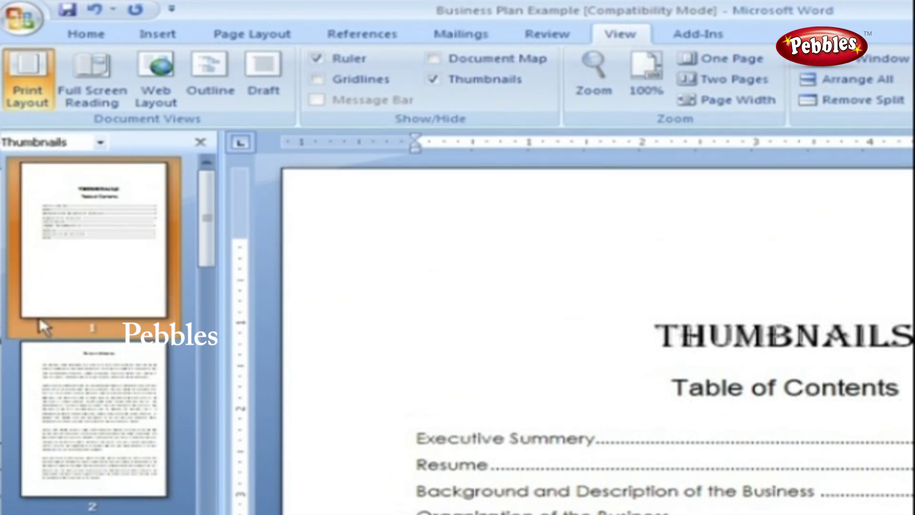
click(84, 427)
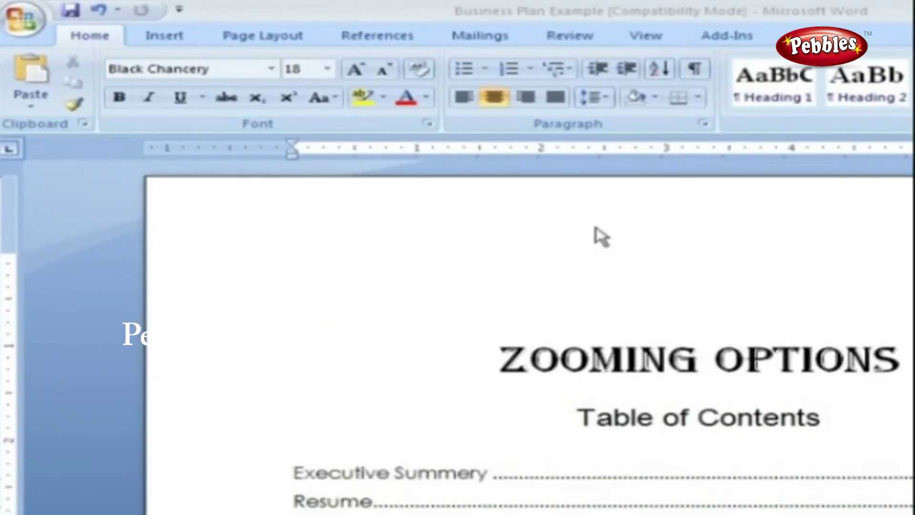
- Try the 200%, 100% and 75% zoom presets, and apply a custom zoom of 125% to the business plan
click(648, 37)
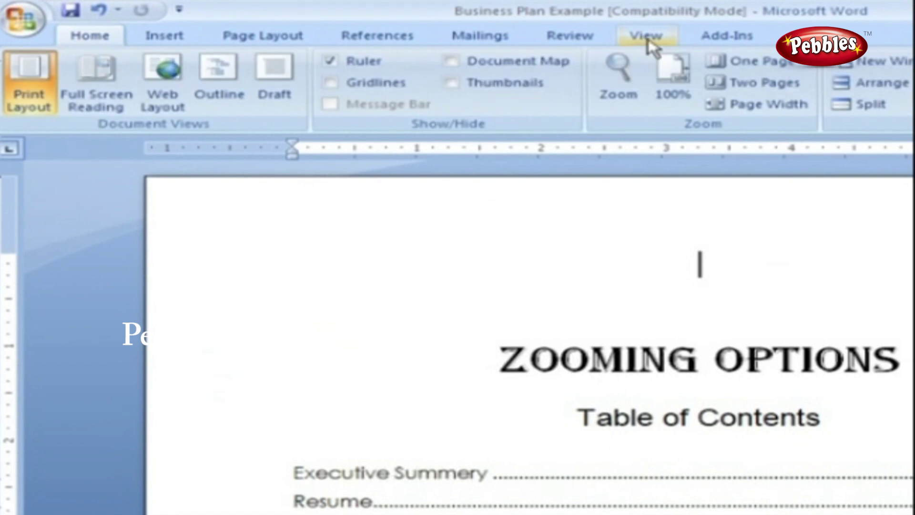
click(619, 96)
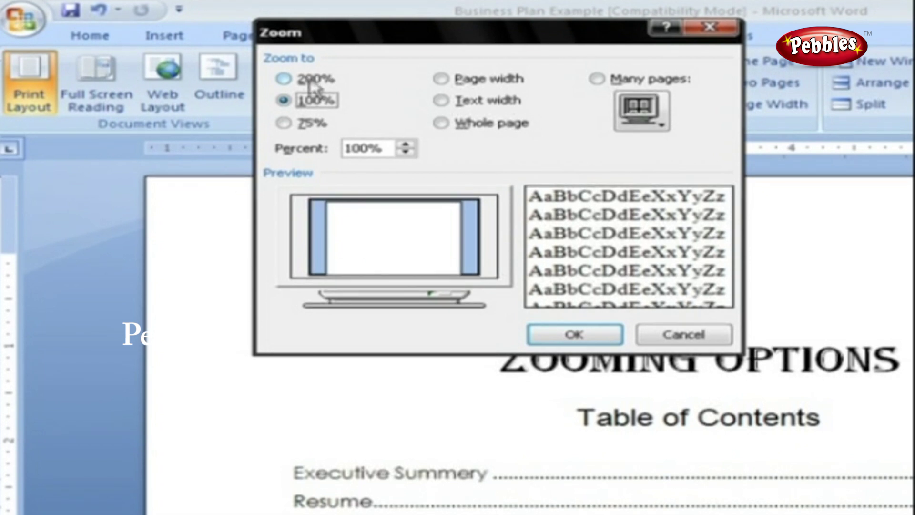
click(312, 79)
click(313, 100)
click(310, 125)
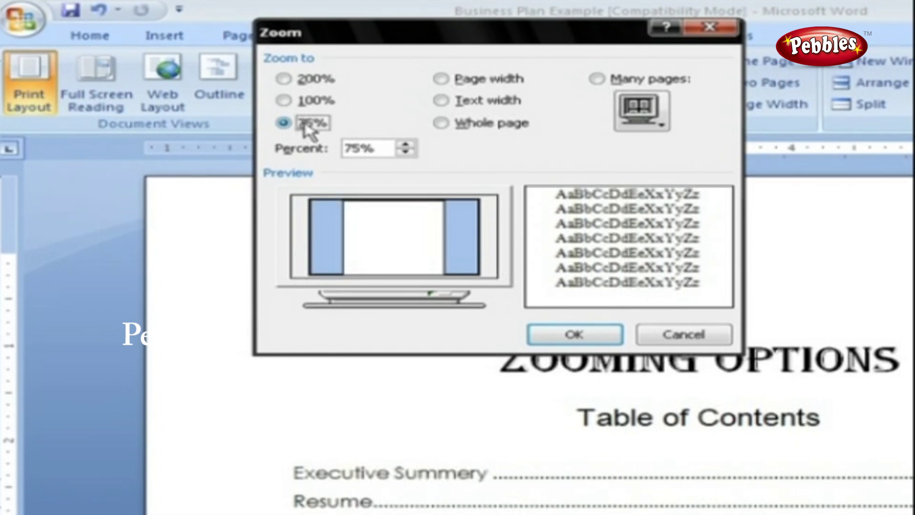
double_click(374, 146)
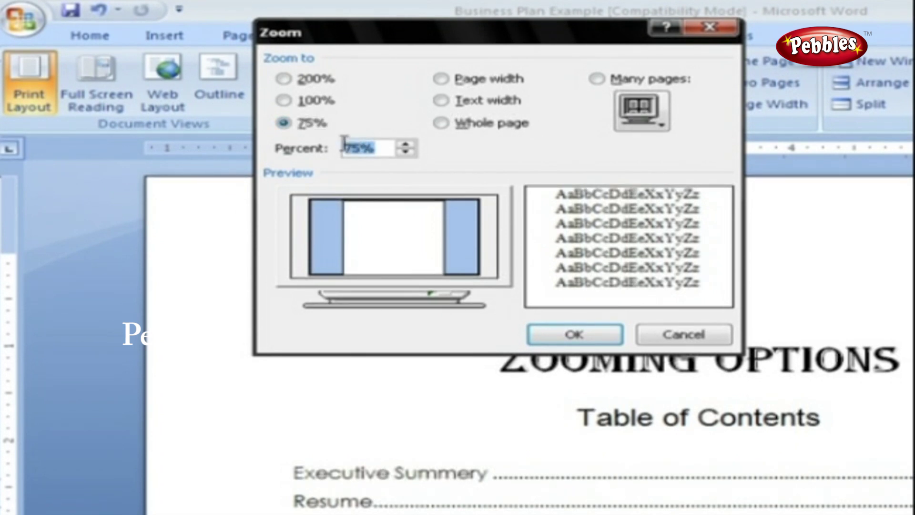
text(125)
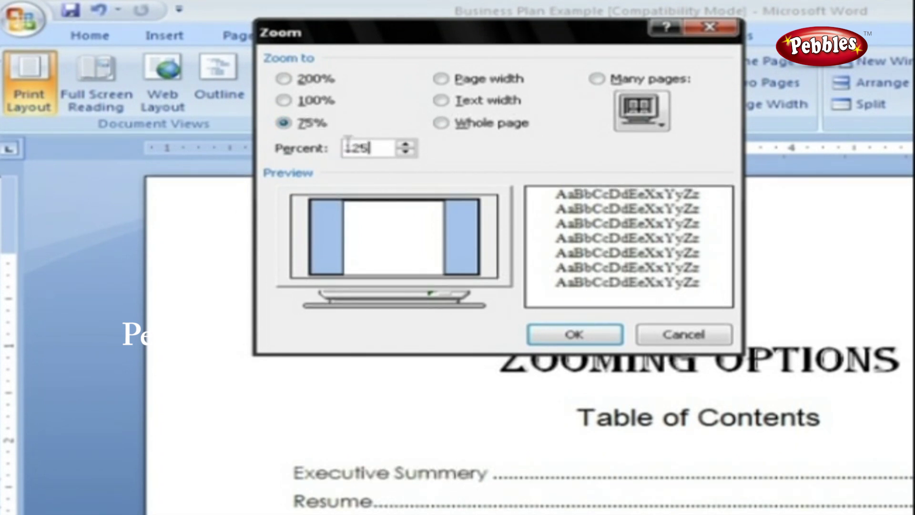
click(405, 144)
click(403, 152)
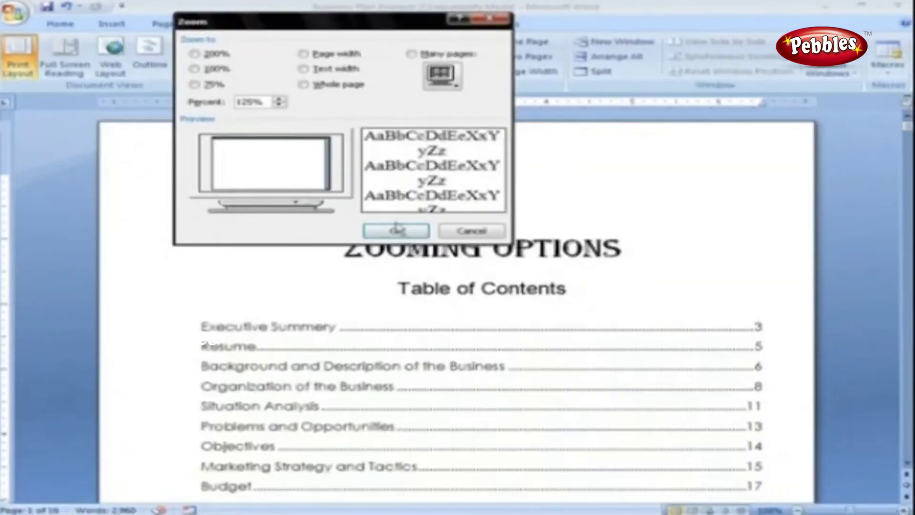
click(574, 333)
scroll(490, 305, down, 3)
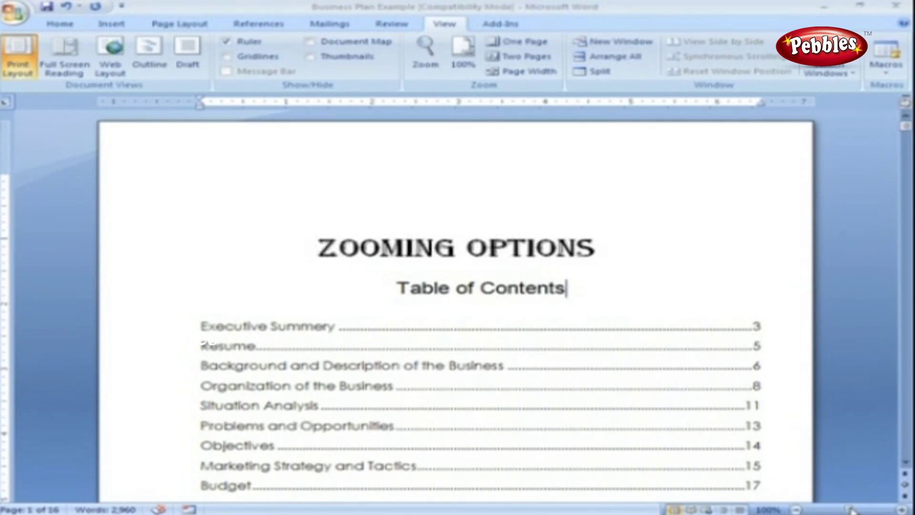
- Zoom the business plan out, and try the Page width, Text width, Whole page and Many pages zoom options
drag(864, 510, 829, 509)
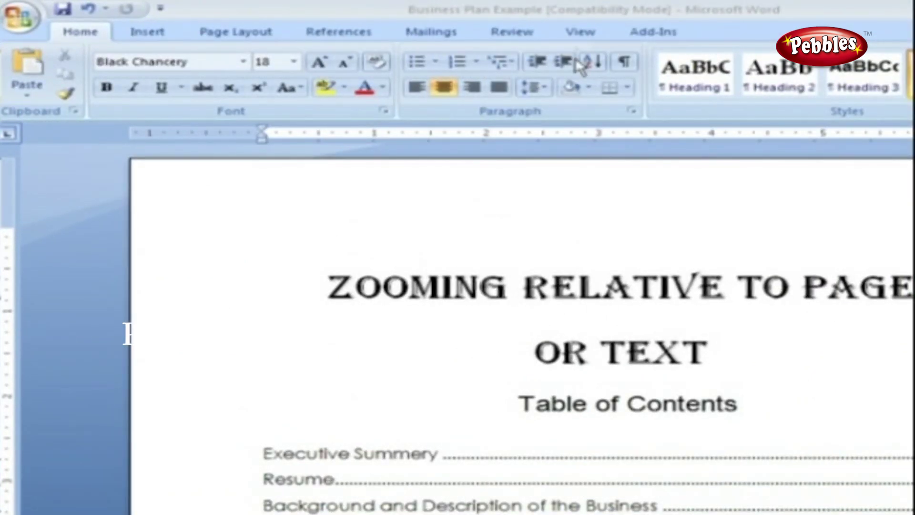
click(580, 35)
click(555, 78)
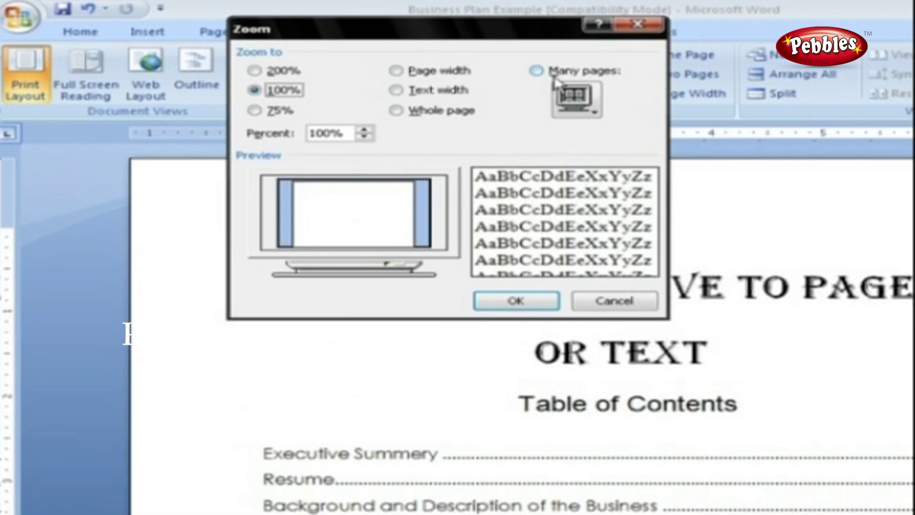
click(438, 71)
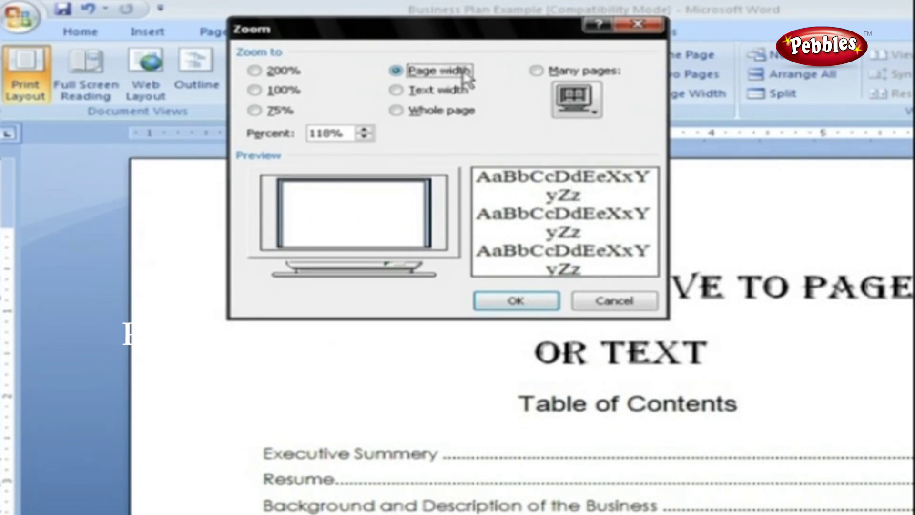
click(470, 93)
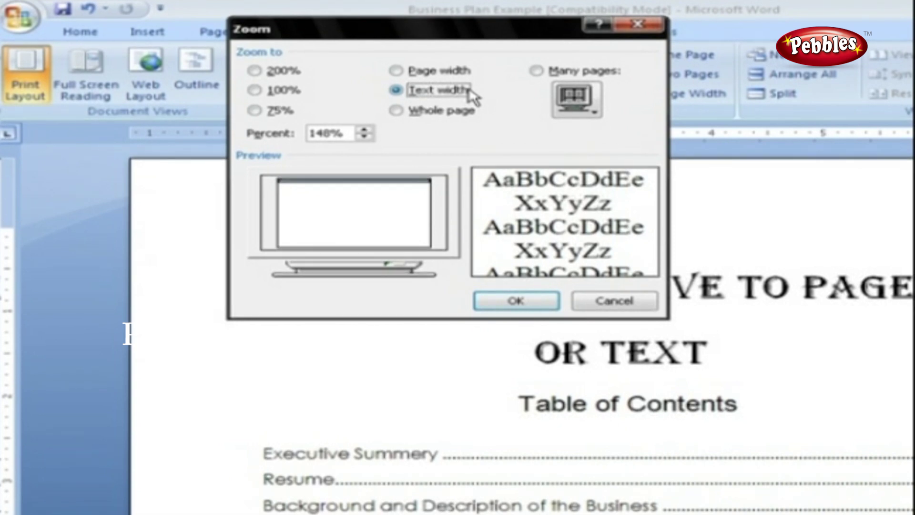
click(464, 114)
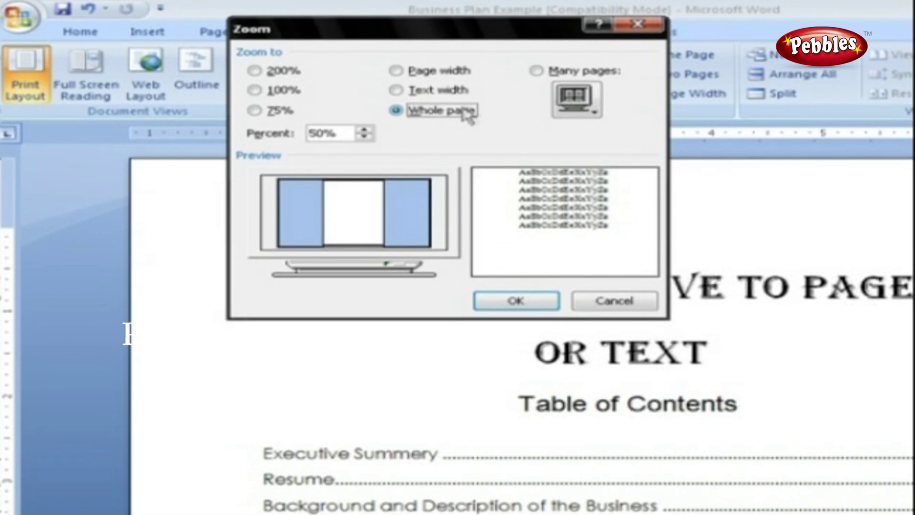
click(537, 71)
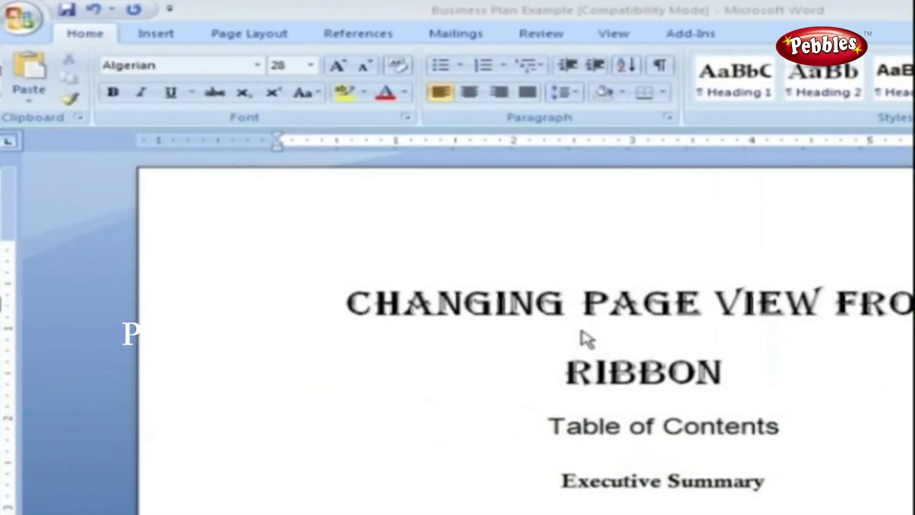
- Display the business plan as one page, as two pages, and at page width
click(613, 36)
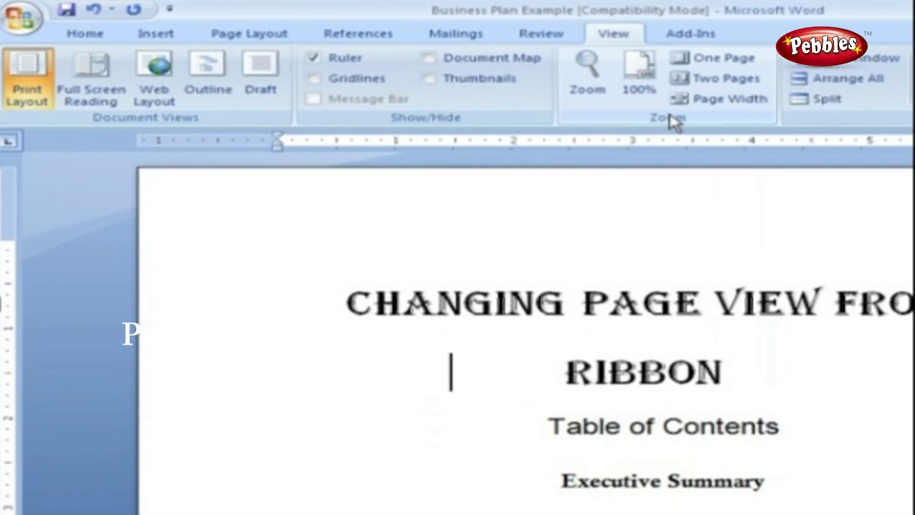
click(684, 67)
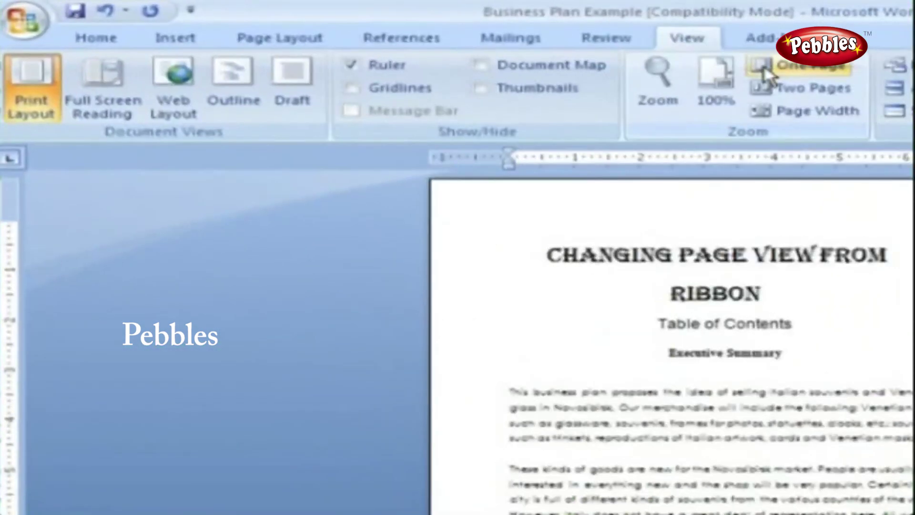
click(764, 92)
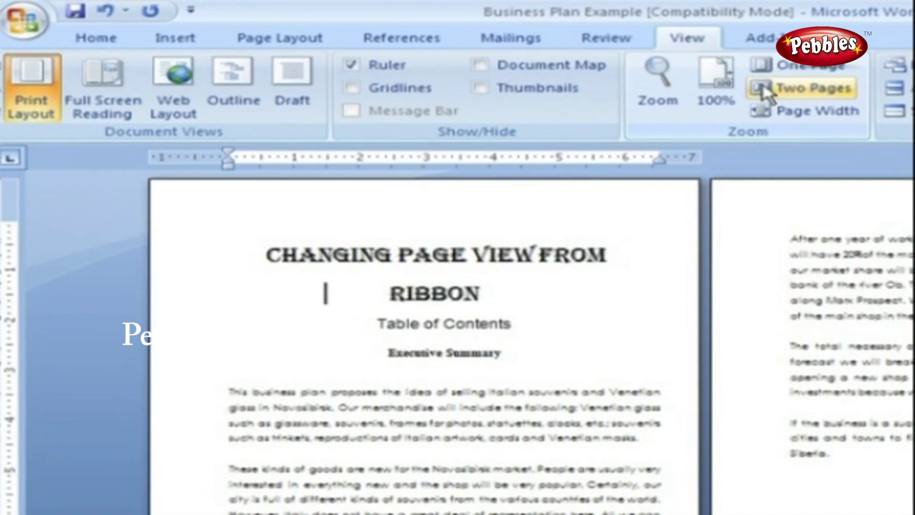
click(765, 113)
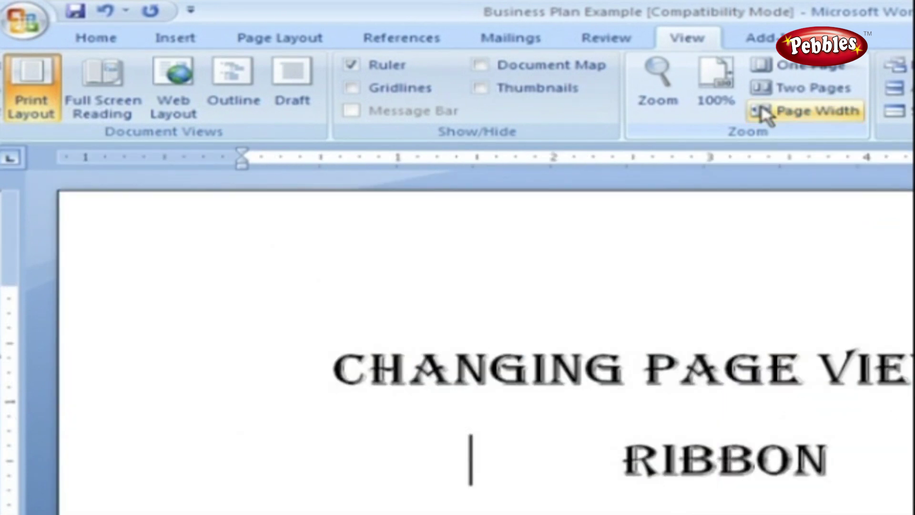
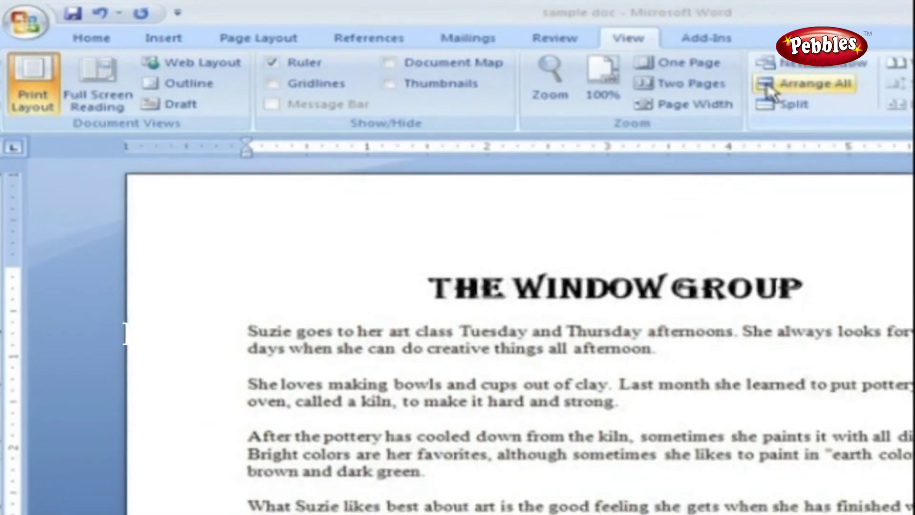
- Arrange all open windows, and split the sample doc window just below its third paragraph
click(788, 93)
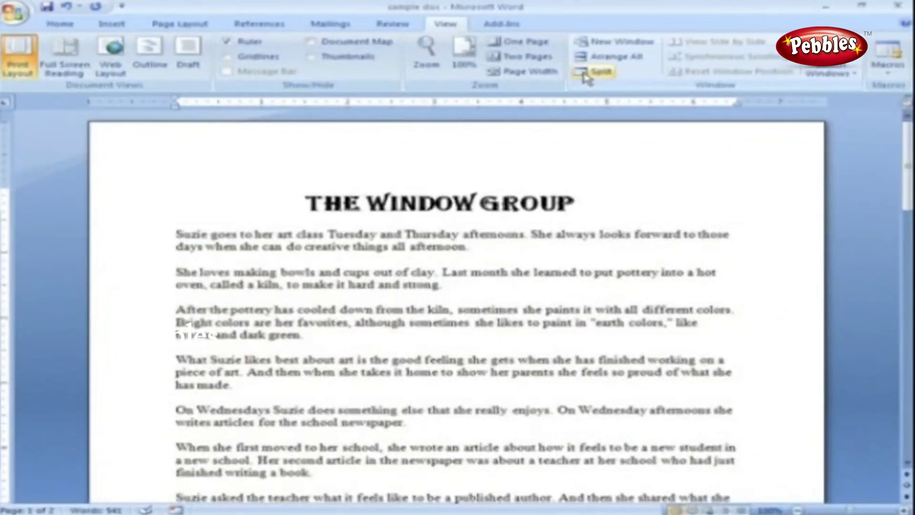
click(586, 75)
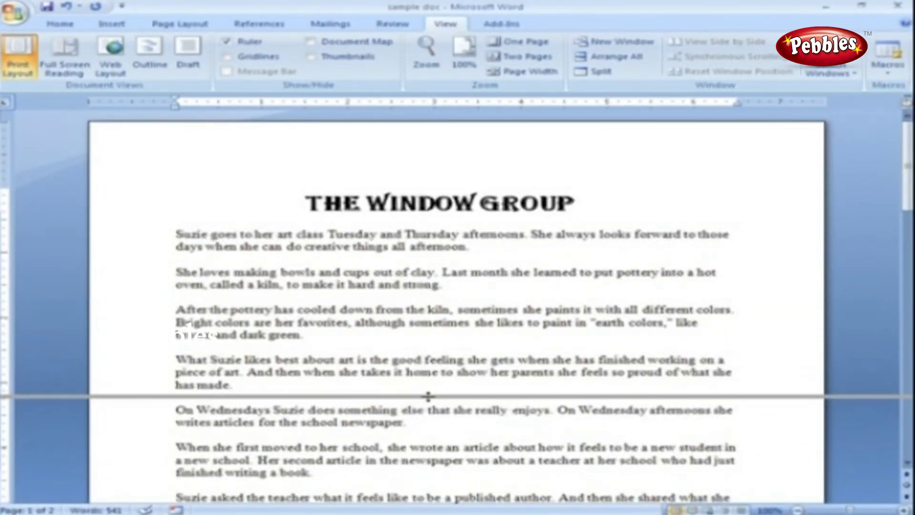
click(424, 353)
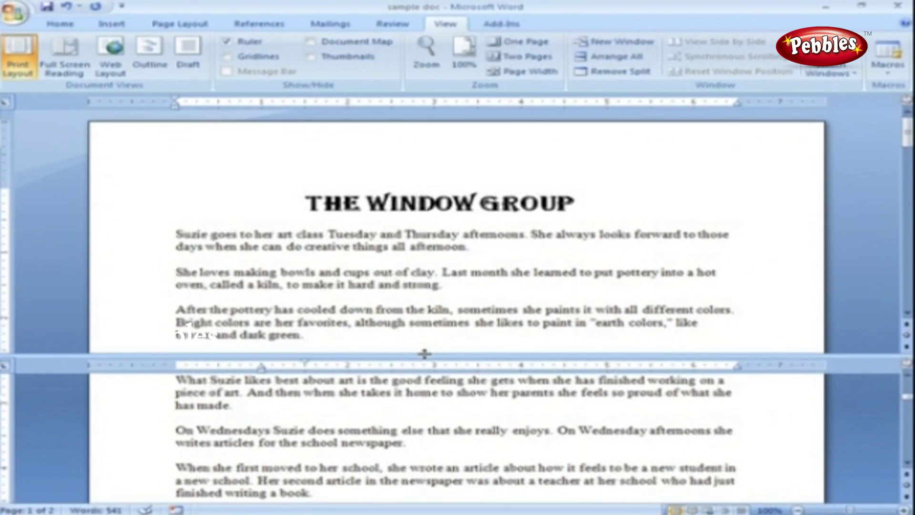
- Scroll the two panes of sample doc independently, and remove the split
scroll(413, 335, down, 6)
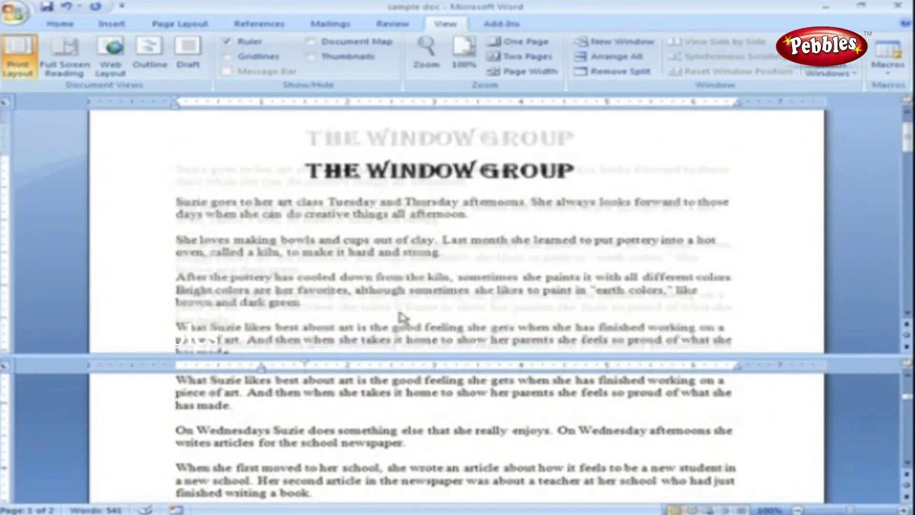
scroll(383, 419, down, 2)
scroll(383, 419, down, 4)
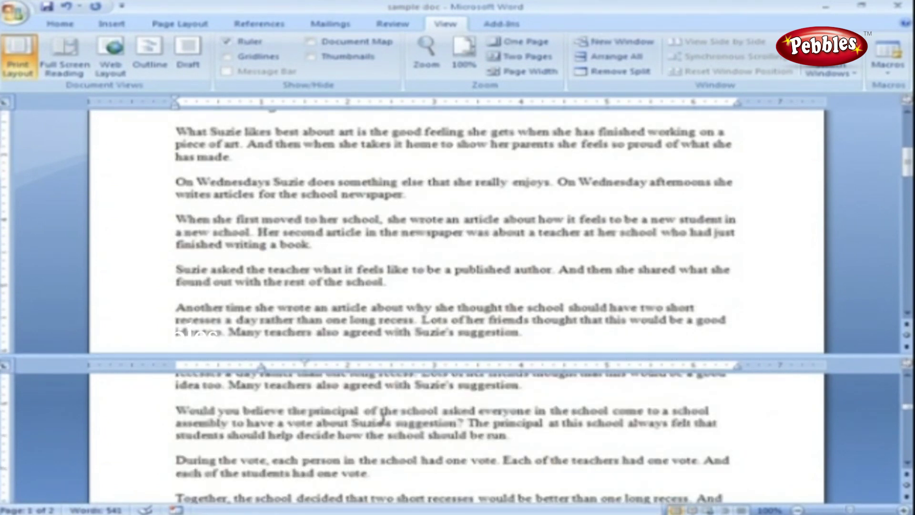
scroll(381, 418, up, 5)
scroll(395, 342, up, 6)
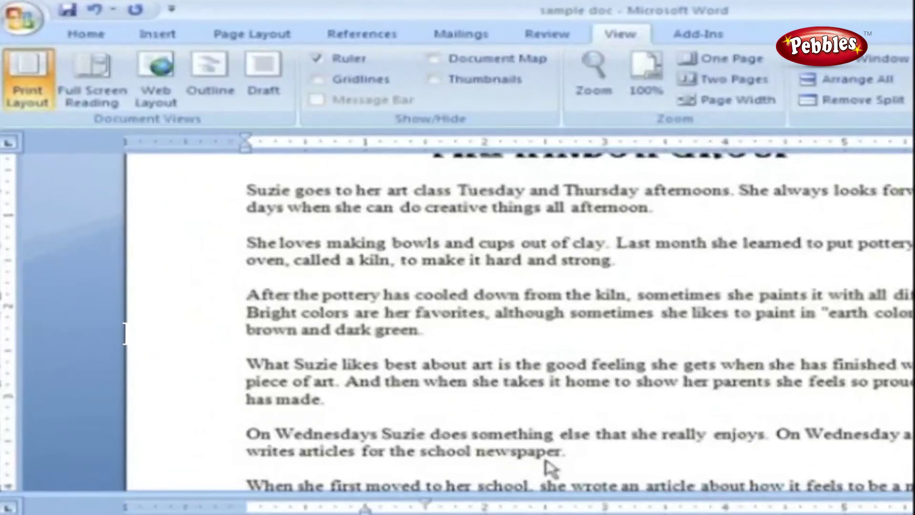
click(833, 103)
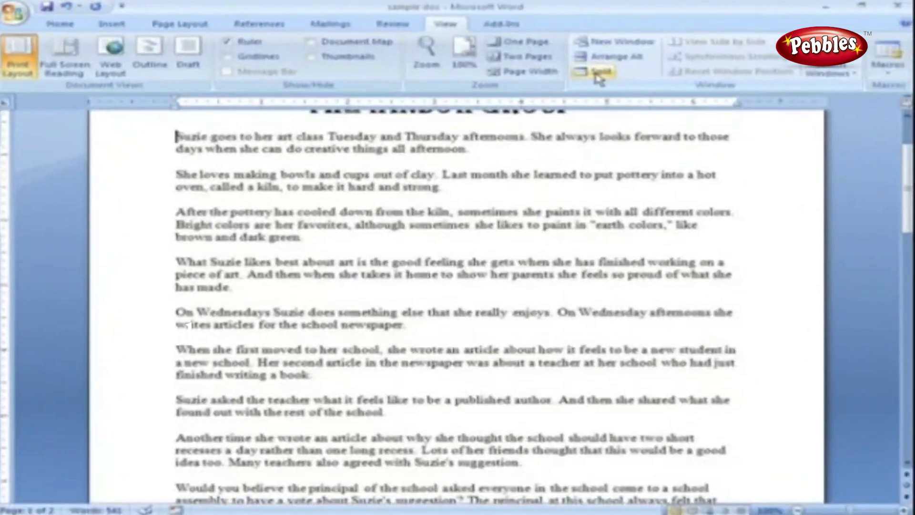
scroll(636, 284, up, 3)
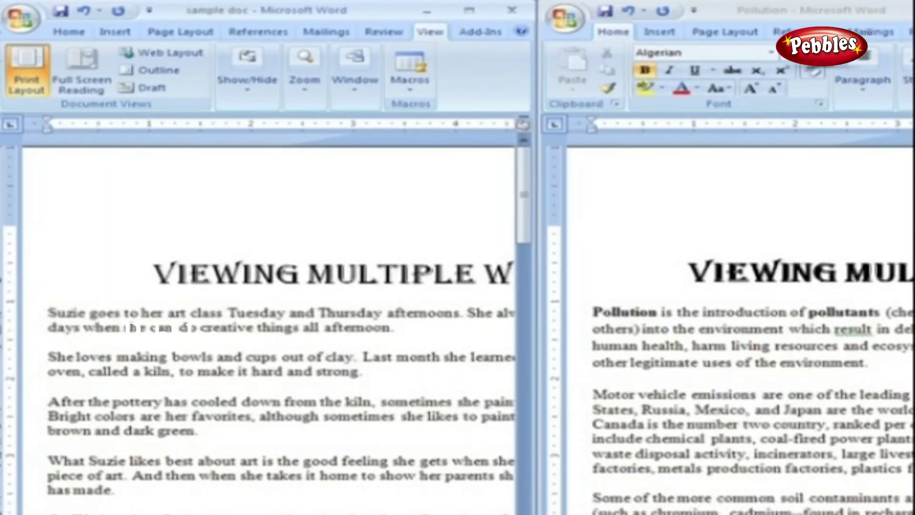
- Check that Synchronous Scrolling is on for sample doc and Pollution, and scroll the side-by-side documents together
click(360, 97)
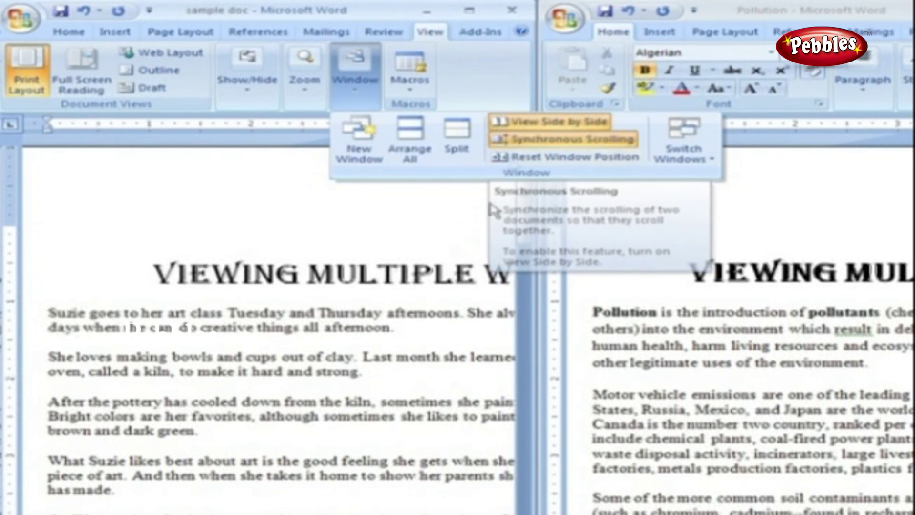
click(455, 250)
scroll(455, 249, down, 10)
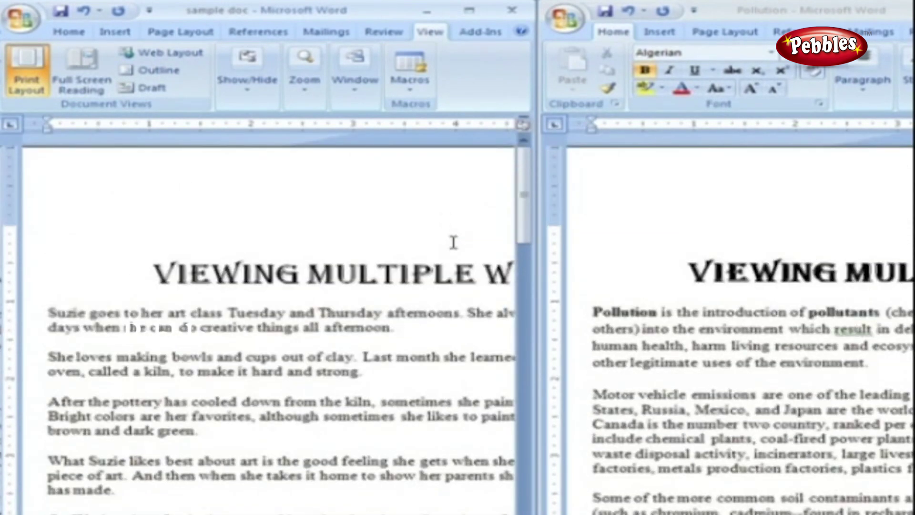
- Turn off Synchronous Scrolling for the side-by-side documents, and scroll sample doc on its own
click(355, 71)
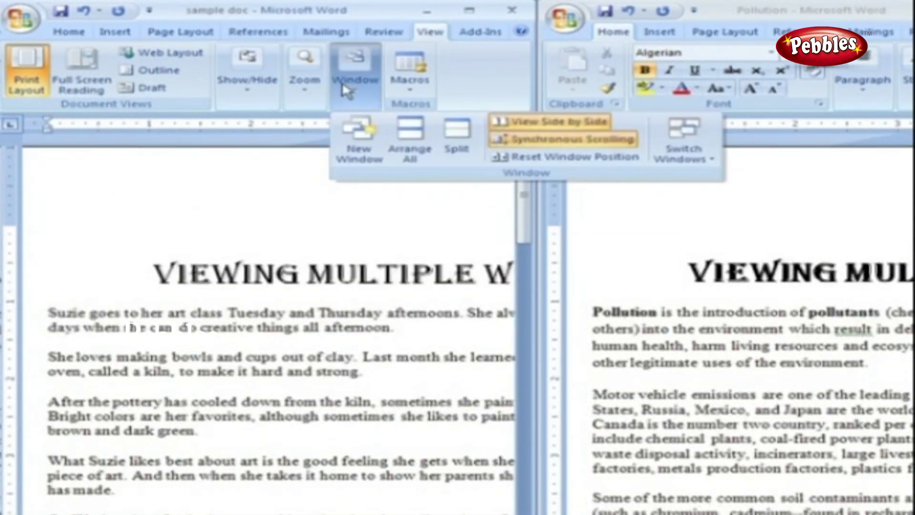
click(522, 142)
scroll(469, 215, down, 3)
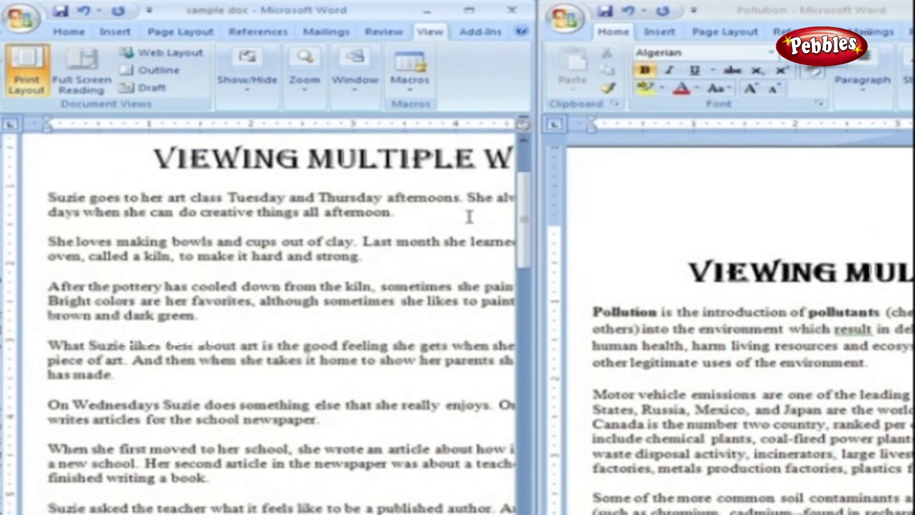
scroll(469, 215, up, 3)
scroll(658, 266, down, 10)
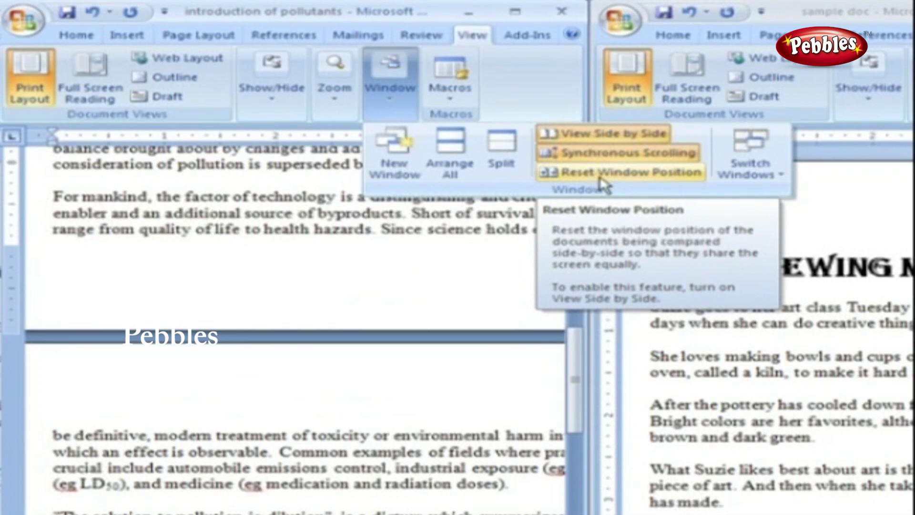
- Reset the window position of introduction of pollutants and sample doc, and list the open windows available for switching
click(601, 173)
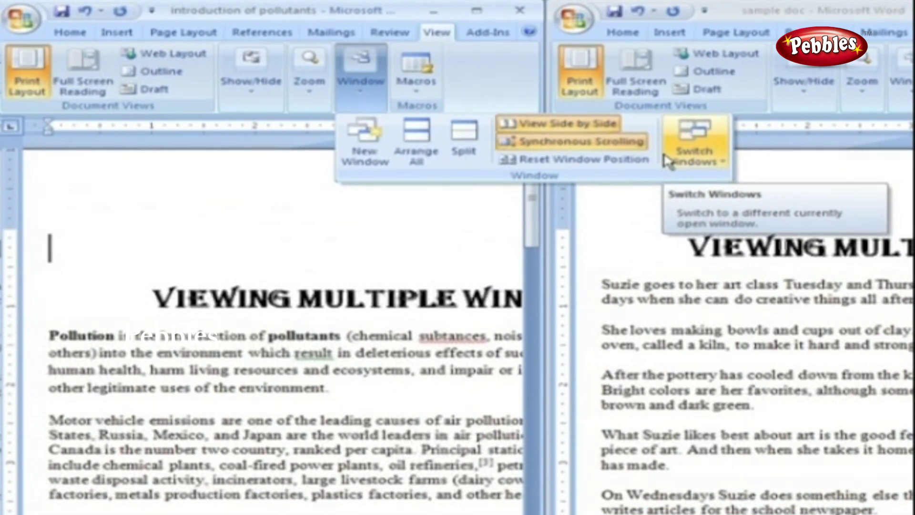
click(669, 162)
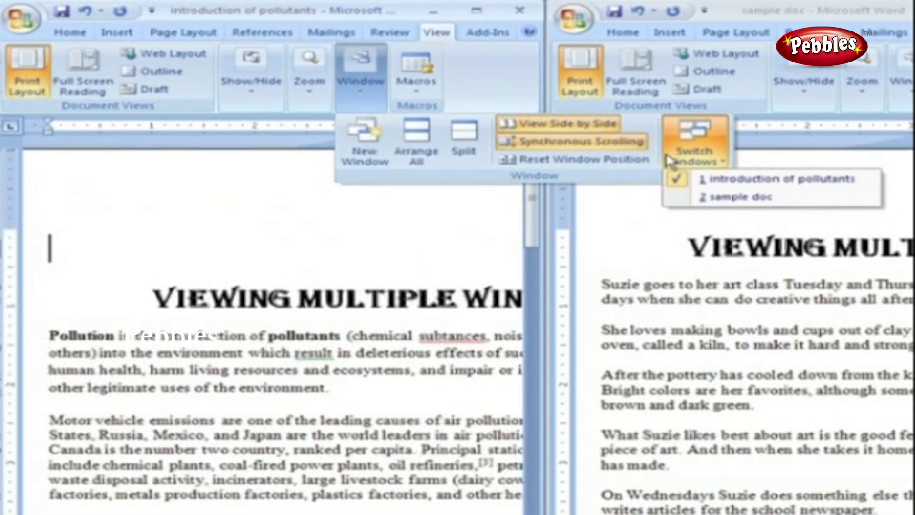